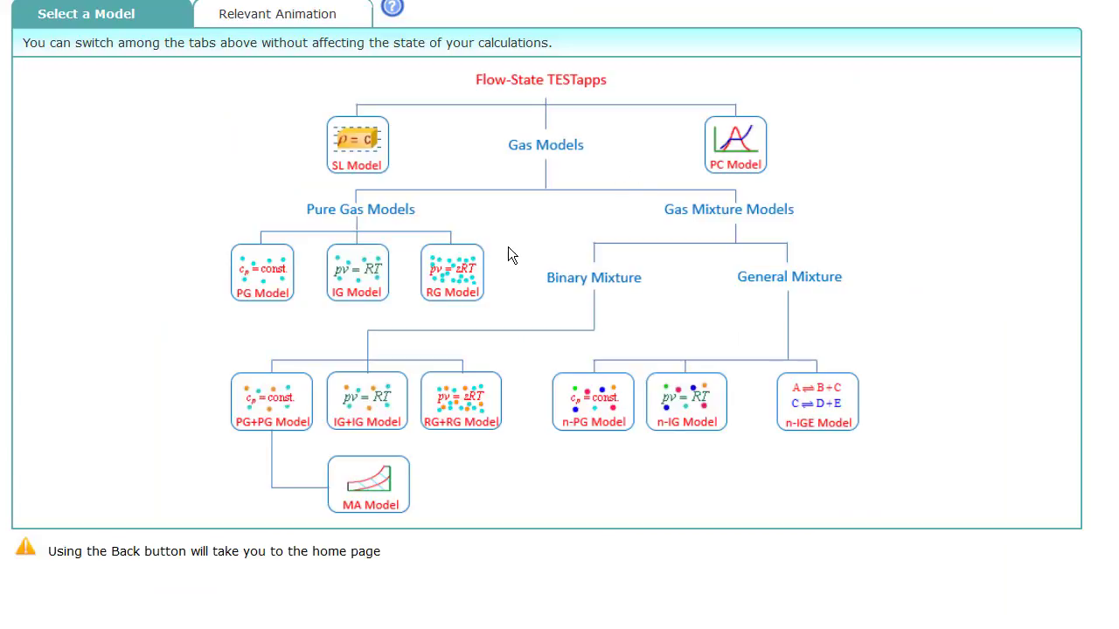
Open the n-IG Model page under General Mixture on the Flow-State TESTapps chart.
{"action": "left_click", "coordinate": [686, 419]}
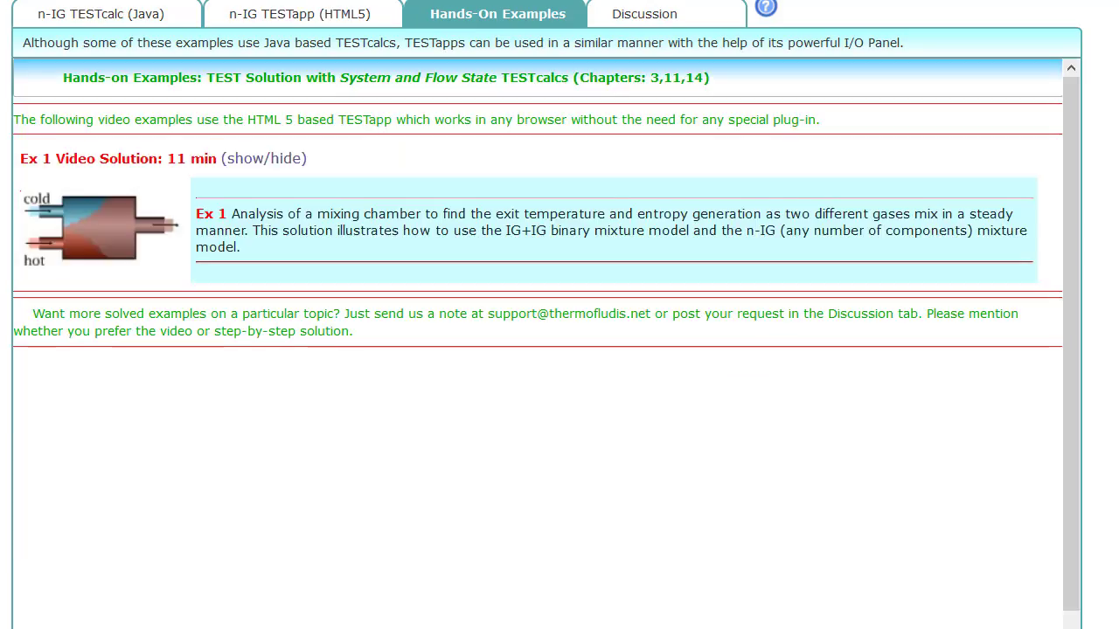
Open the n-IG TESTapp and set component units to % by mass.
{"action": "left_click", "coordinate": [322, 24]}
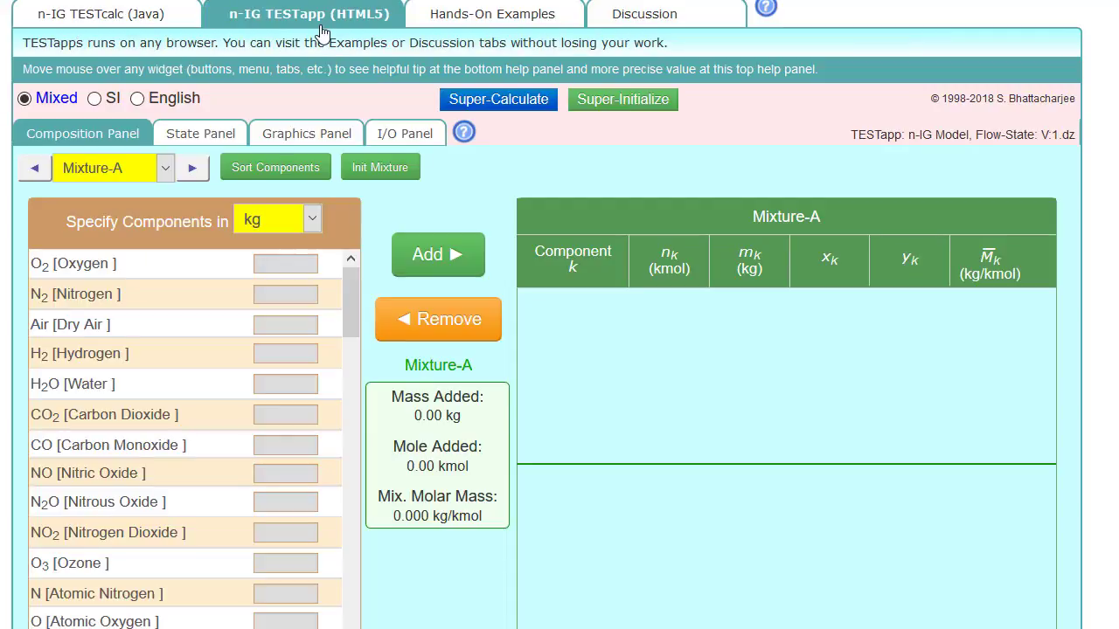
{"action": "left_click", "coordinate": [302, 220]}
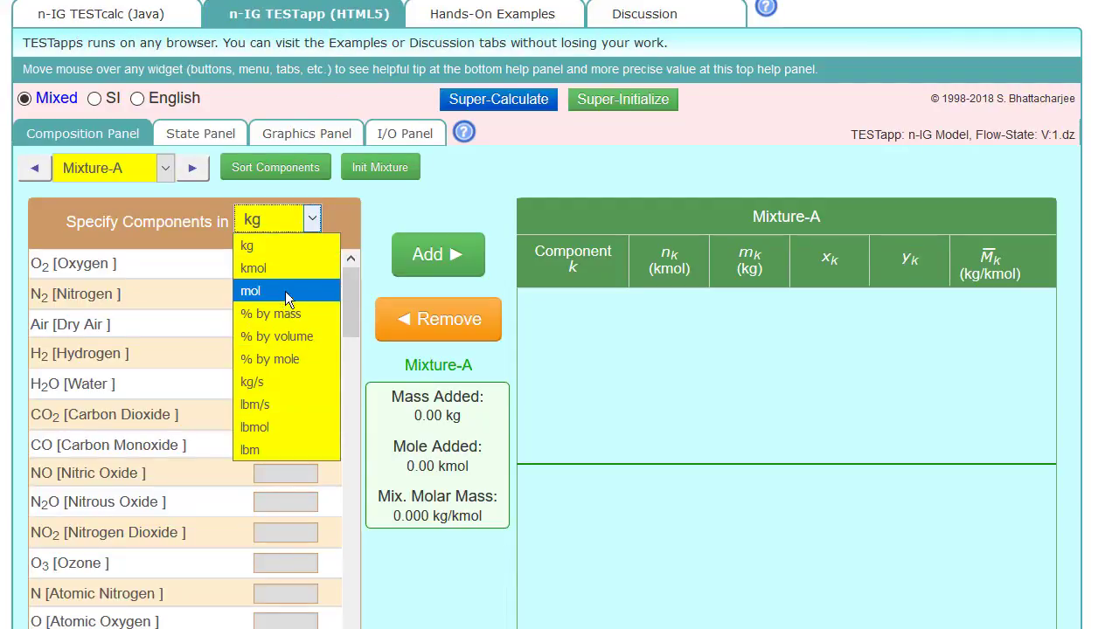
{"action": "left_click", "coordinate": [296, 316]}
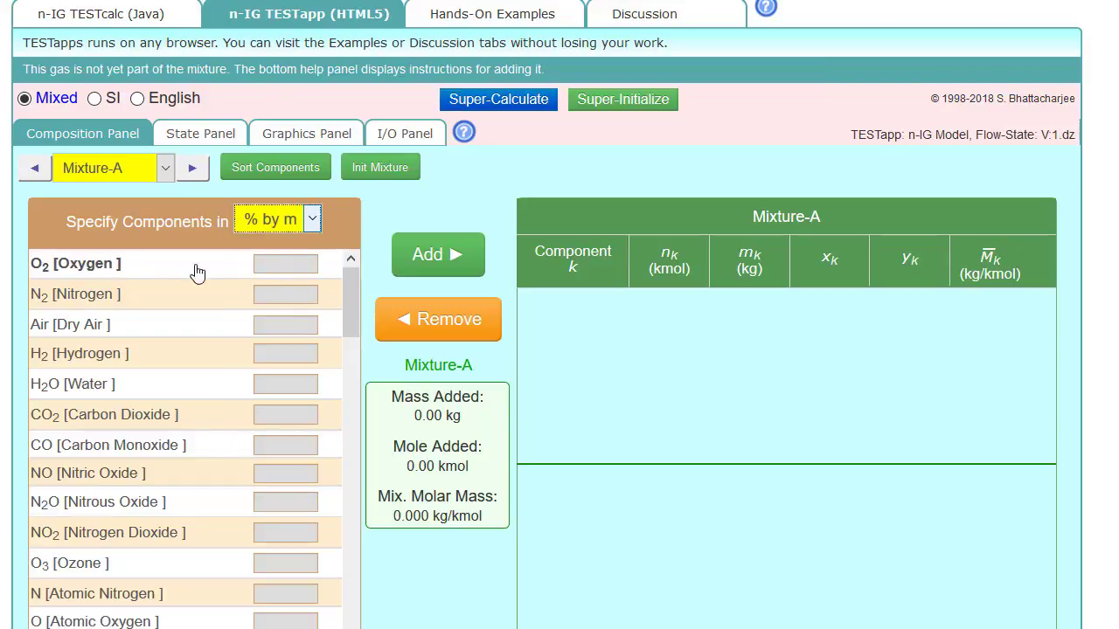
Enter 33.33 each for O2, N2 and CO2 and add them to Mixture-A.
{"action": "left_click", "coordinate": [258, 265]}
{"action": "type", "text": "1"}
{"action": "key", "text": "BackSpace"}
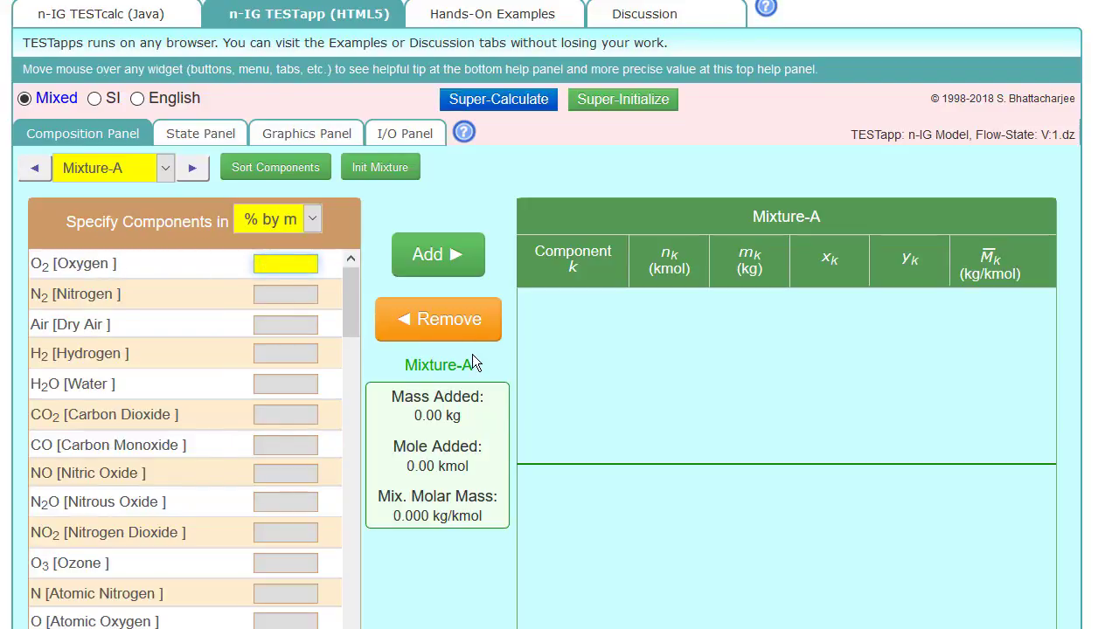
{"action": "type", "text": "33.33"}
{"action": "left_click", "coordinate": [282, 295]}
{"action": "type", "text": "33.33"}
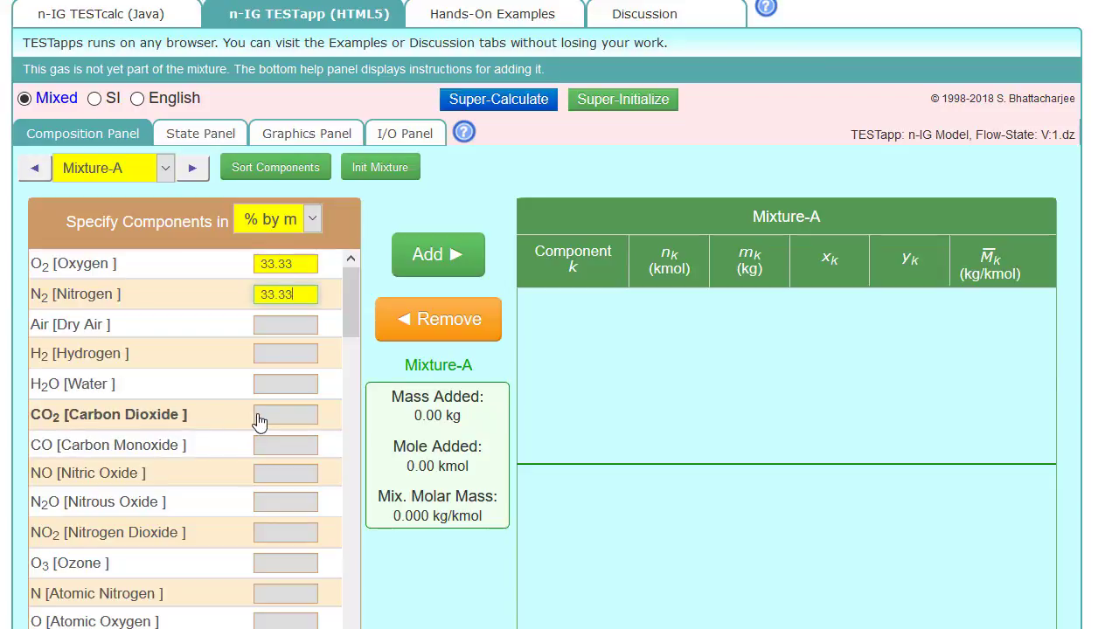
{"action": "left_click", "coordinate": [261, 418]}
{"action": "type", "text": "1"}
{"action": "key", "text": "BackSpace"}
{"action": "type", "text": "33.33"}
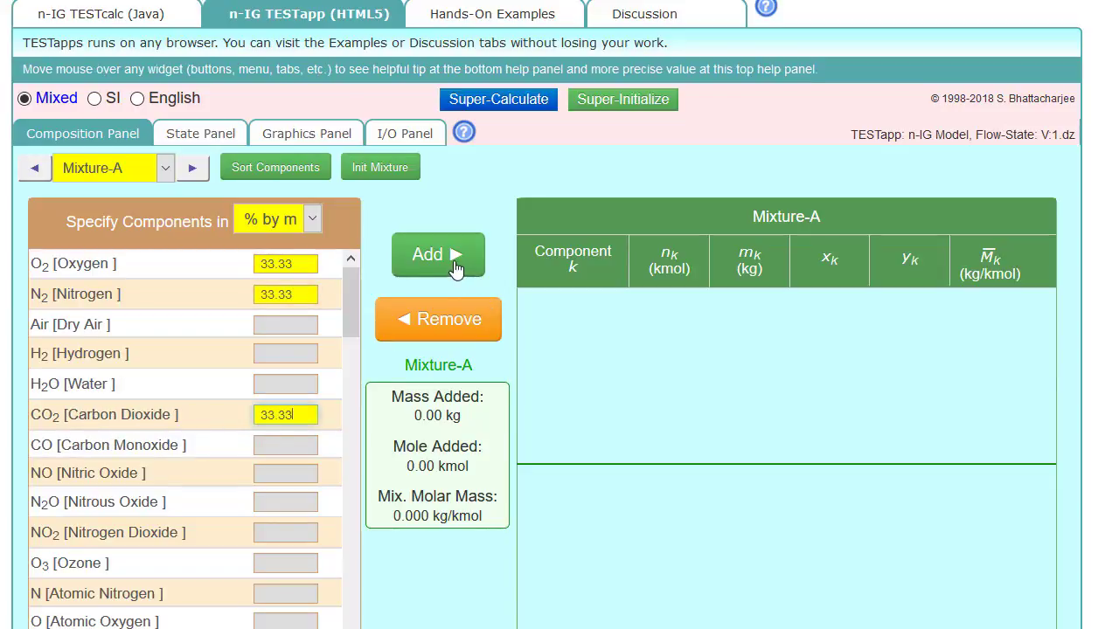
{"action": "left_click", "coordinate": [454, 269]}
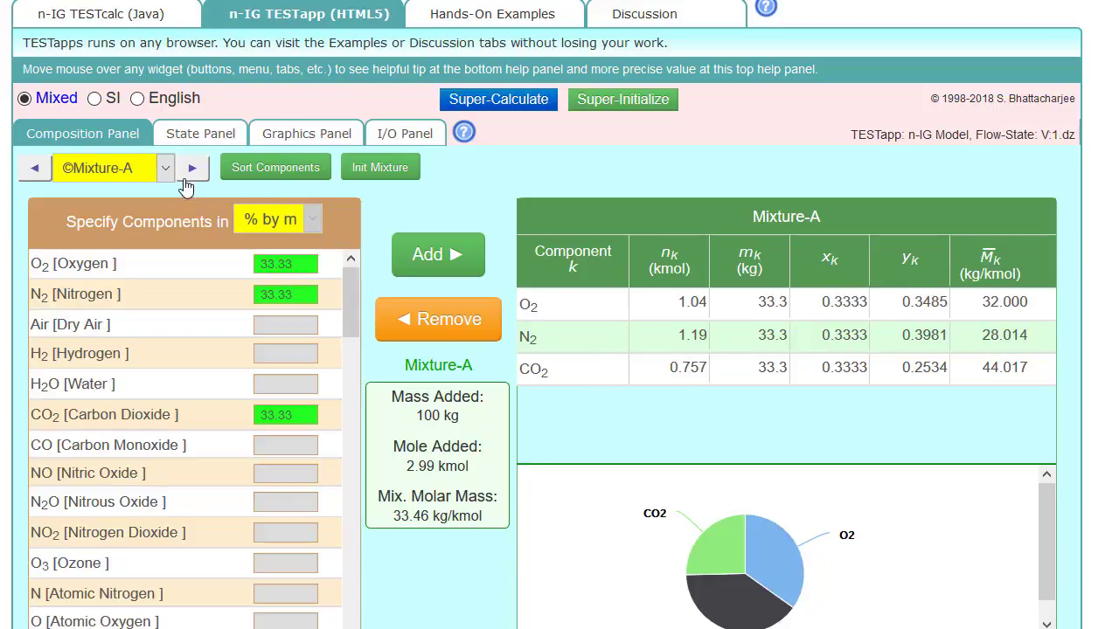
Set State-1 pressure to 100 kPa and temperature to 500 K.
{"action": "left_click", "coordinate": [206, 138]}
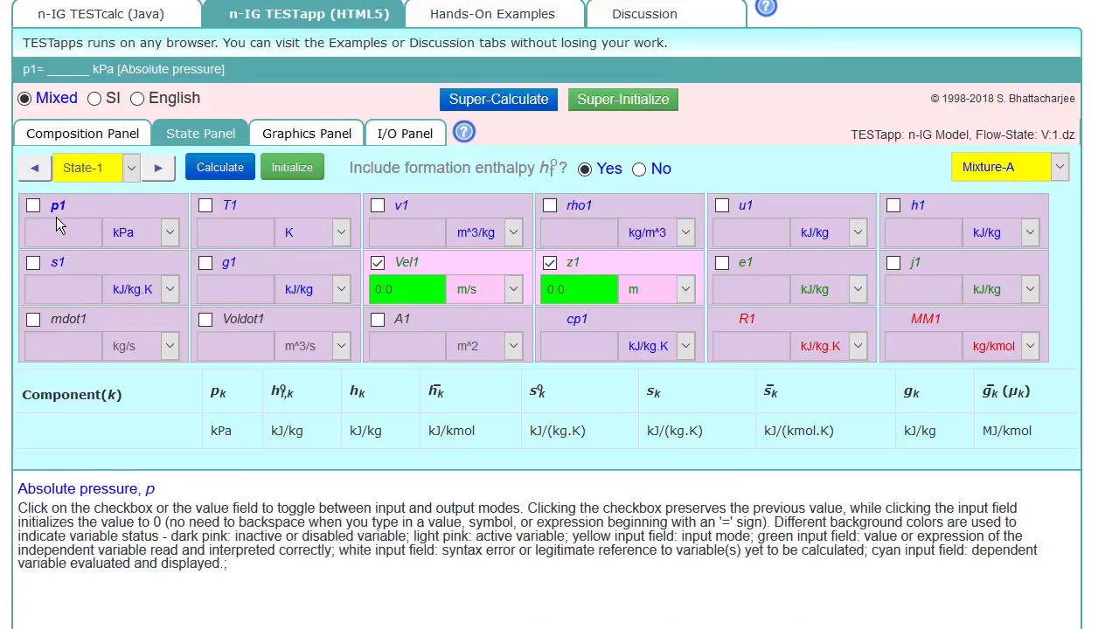
{"action": "left_click", "coordinate": [34, 205]}
{"action": "key", "text": "BackSpace"}
{"action": "type", "text": "100"}
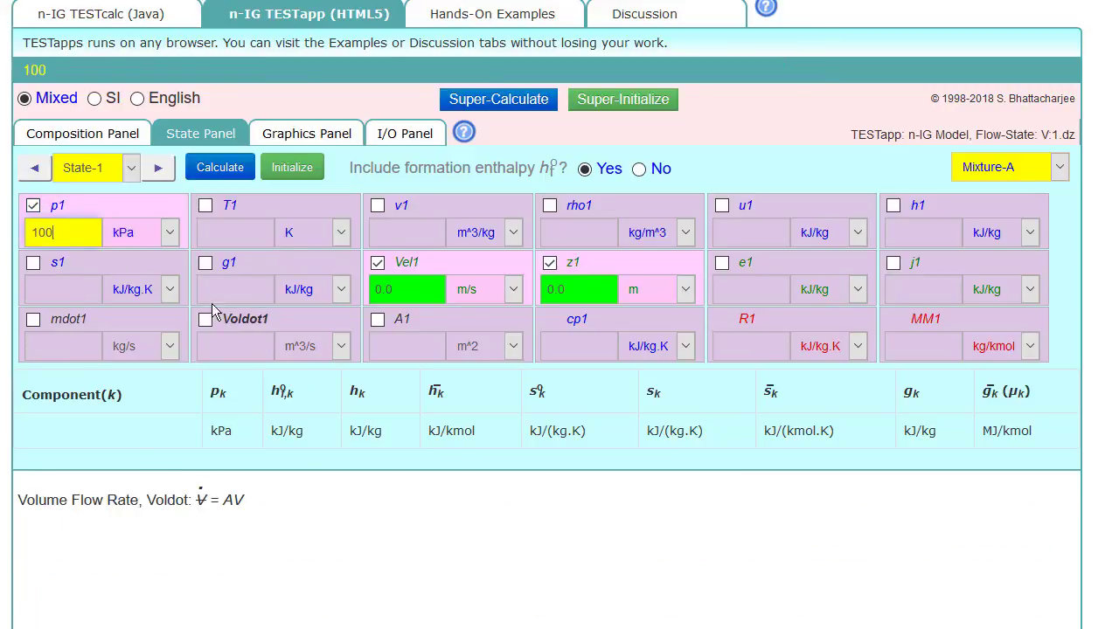
{"action": "left_click", "coordinate": [206, 206]}
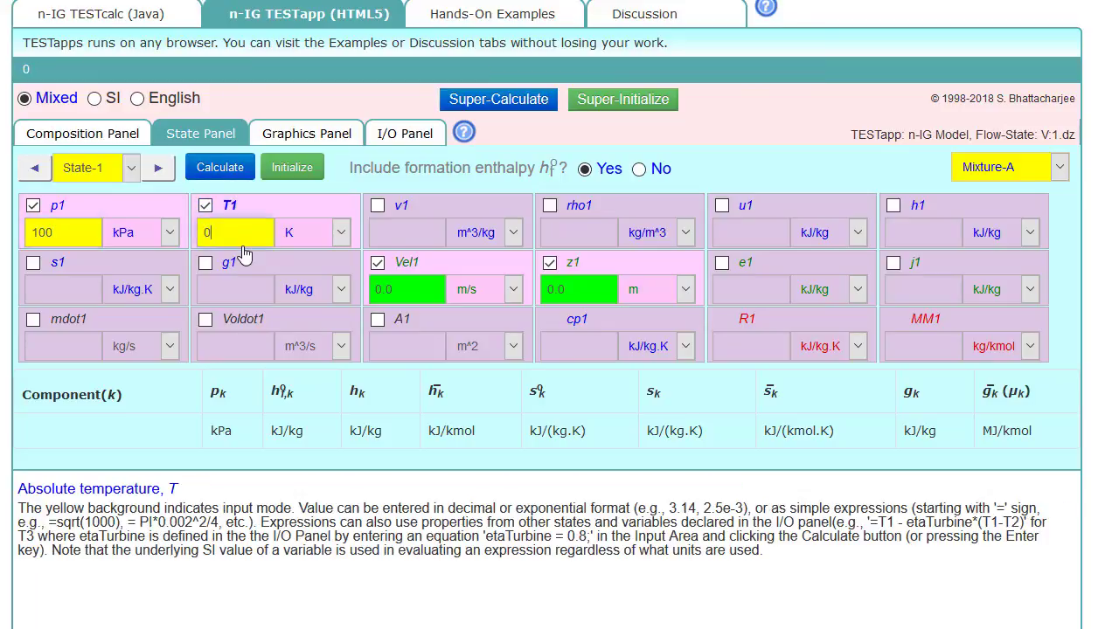
{"action": "key", "text": "BackSpace"}
{"action": "type", "text": "500"}
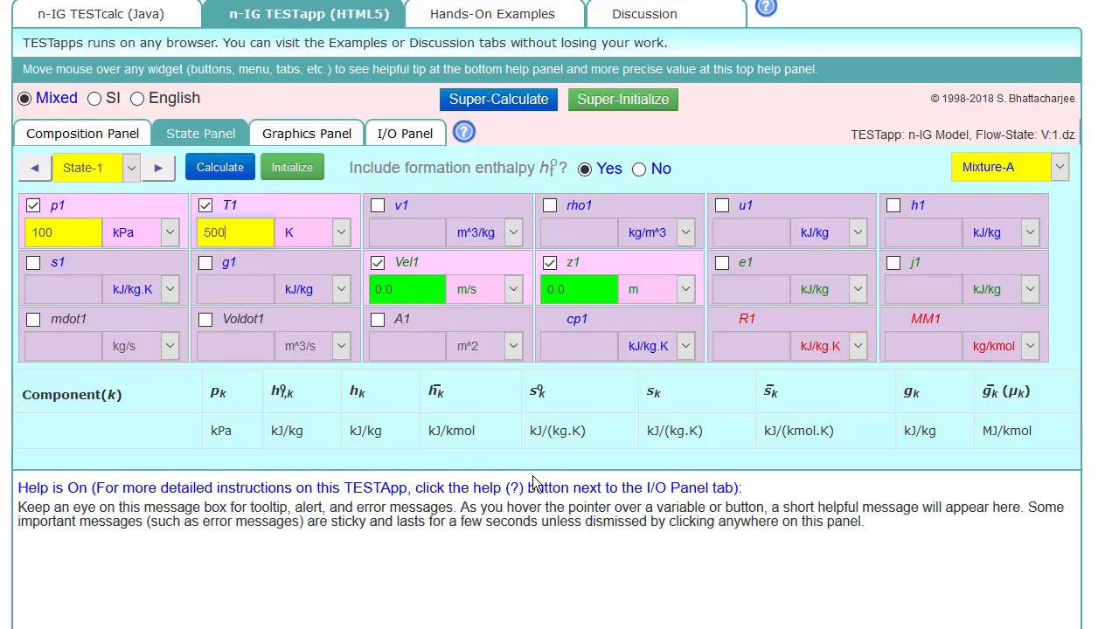
Enter 10 m/s velocity and 6 kg/min mass flow, then calculate State-1.
{"action": "left_click", "coordinate": [378, 265]}
{"action": "left_click", "coordinate": [378, 267]}
{"action": "type", "text": "10"}
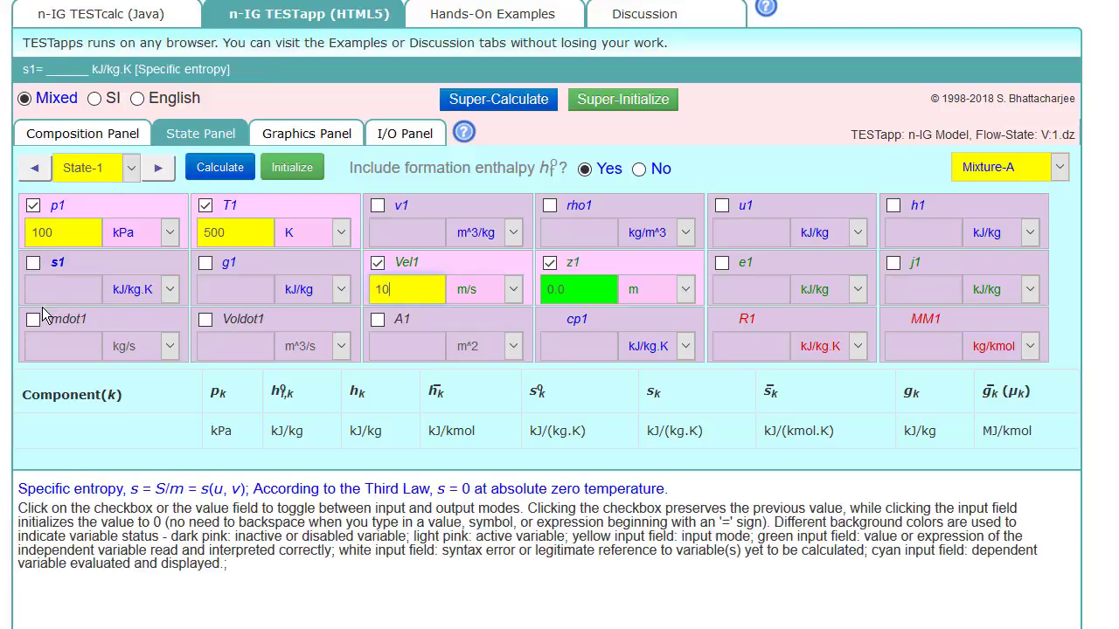
{"action": "left_click", "coordinate": [123, 346]}
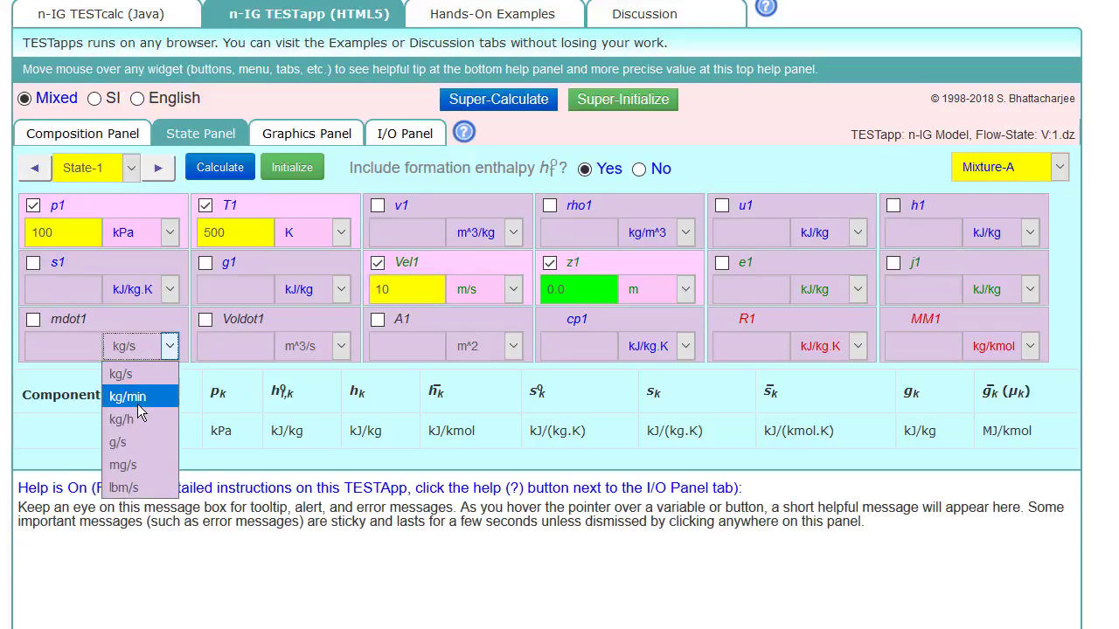
{"action": "left_click", "coordinate": [126, 396]}
{"action": "left_click", "coordinate": [33, 320]}
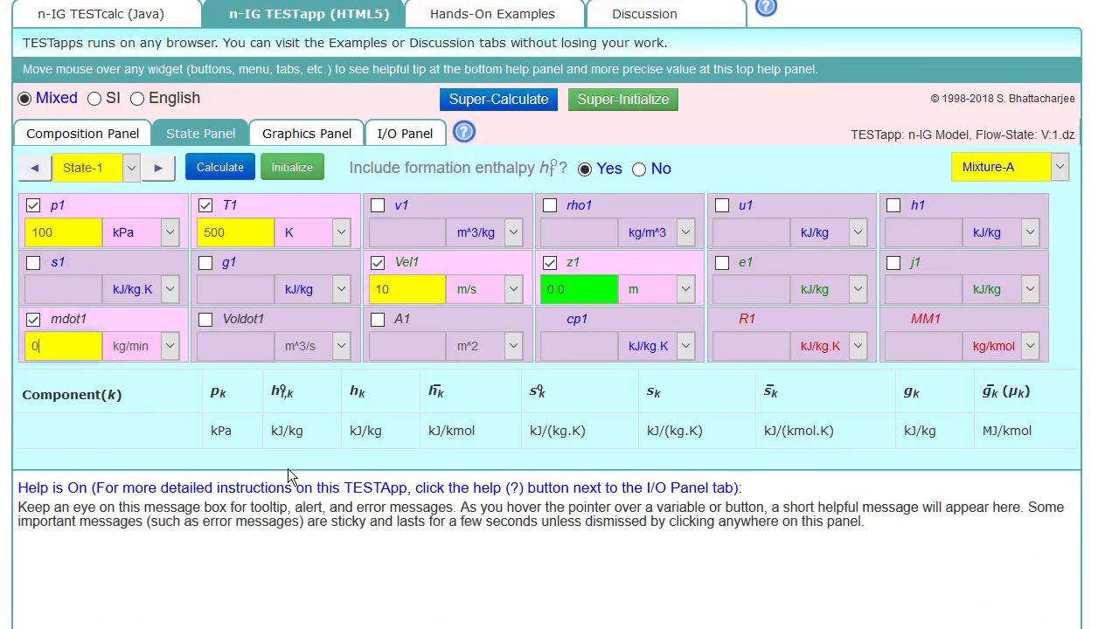
{"action": "type", "text": "6"}
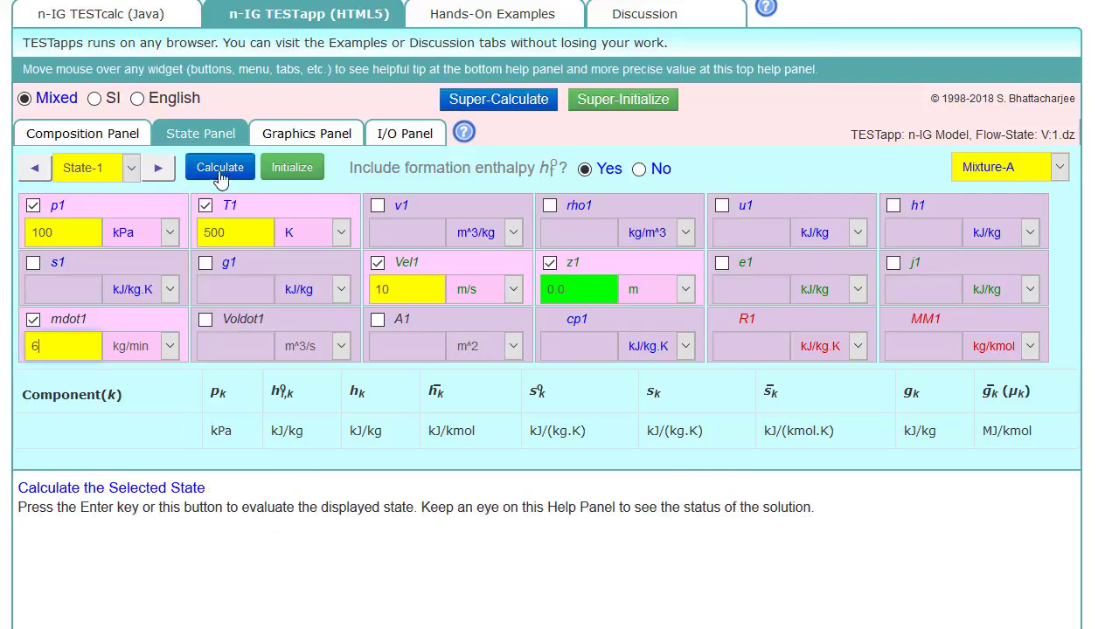
{"action": "left_click", "coordinate": [199, 188]}
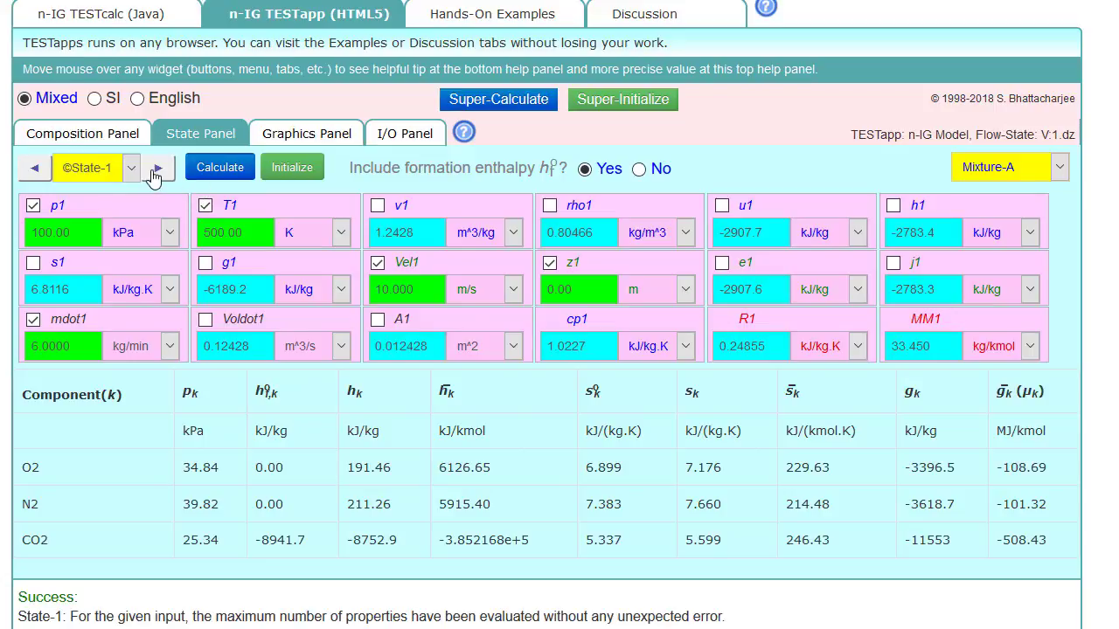
Set State-2 to 90 kPa, 700 K and mass flow =mdot1.
{"action": "left_click", "coordinate": [156, 171]}
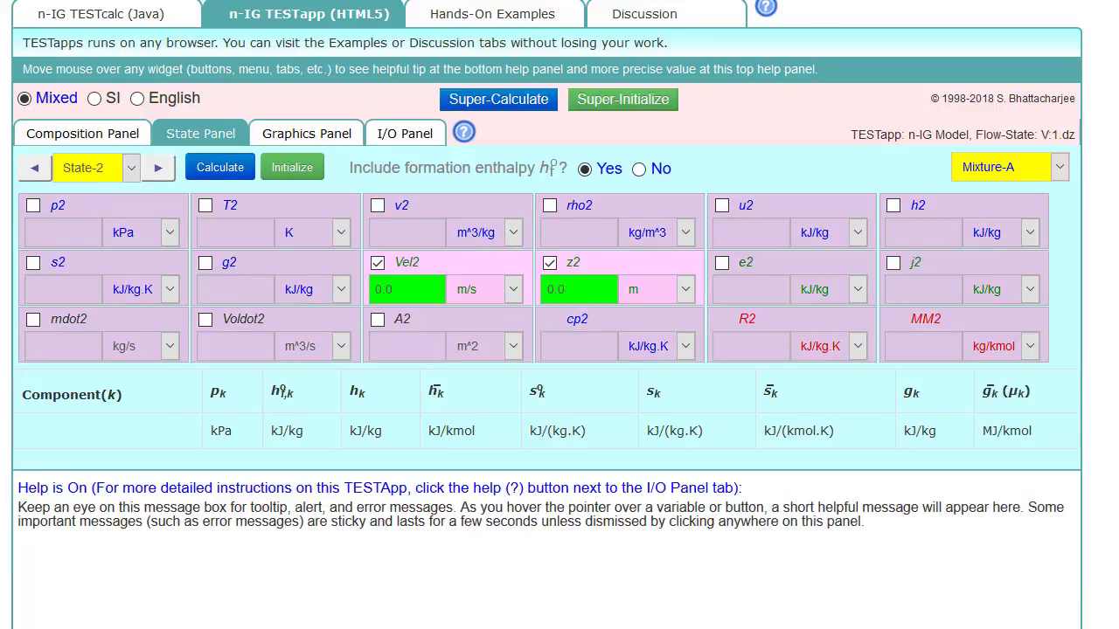
{"action": "left_click", "coordinate": [33, 208]}
{"action": "type", "text": "90"}
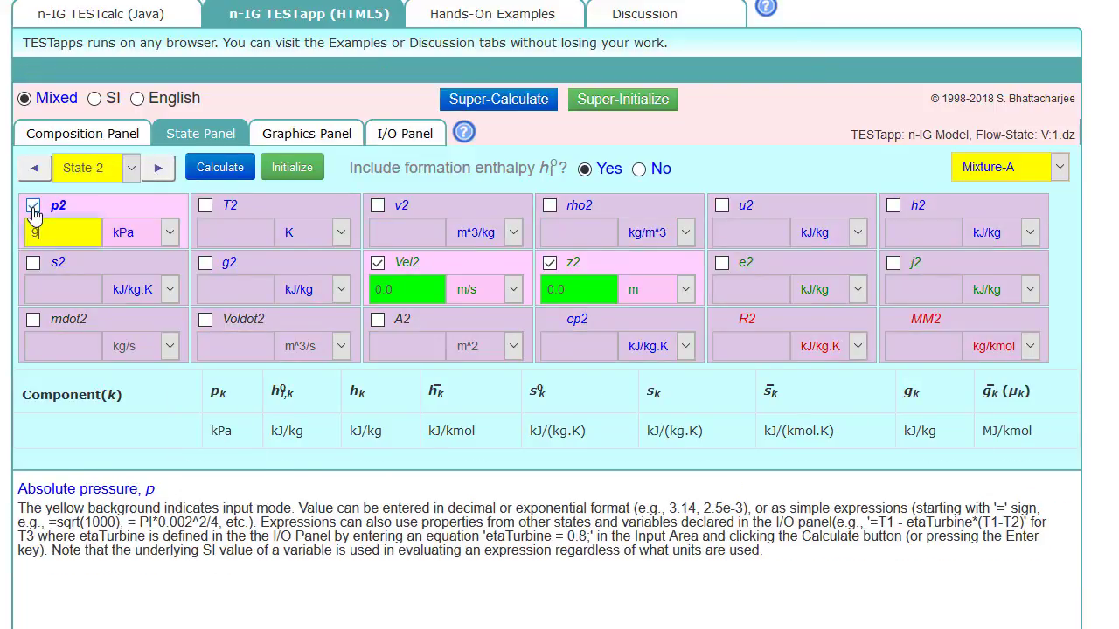
{"action": "left_click", "coordinate": [205, 208]}
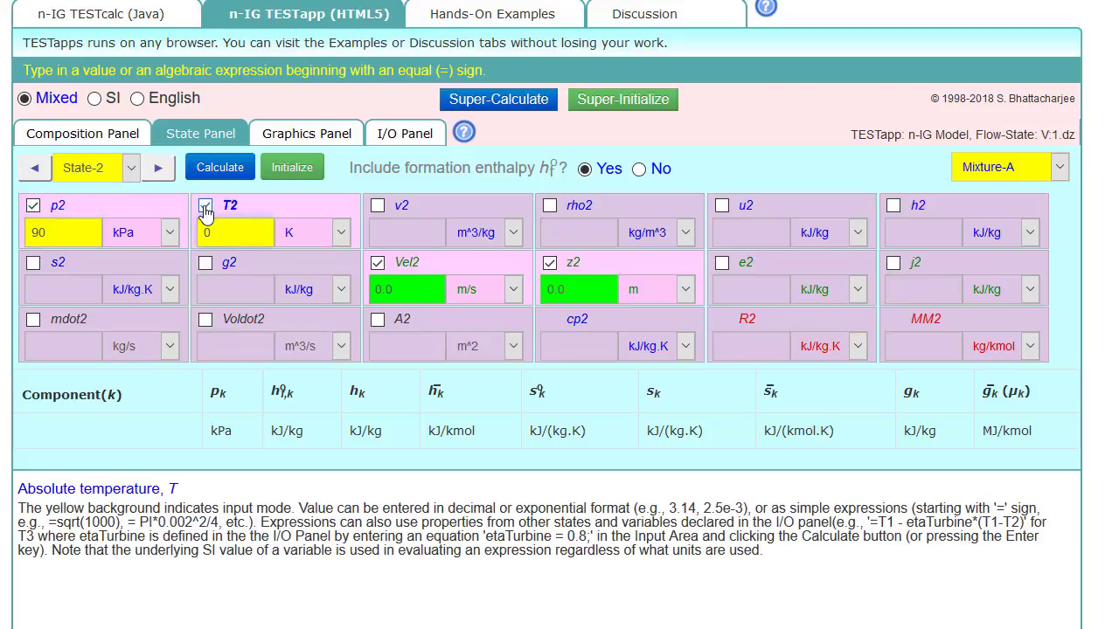
{"action": "key", "text": "BackSpace"}
{"action": "type", "text": "700"}
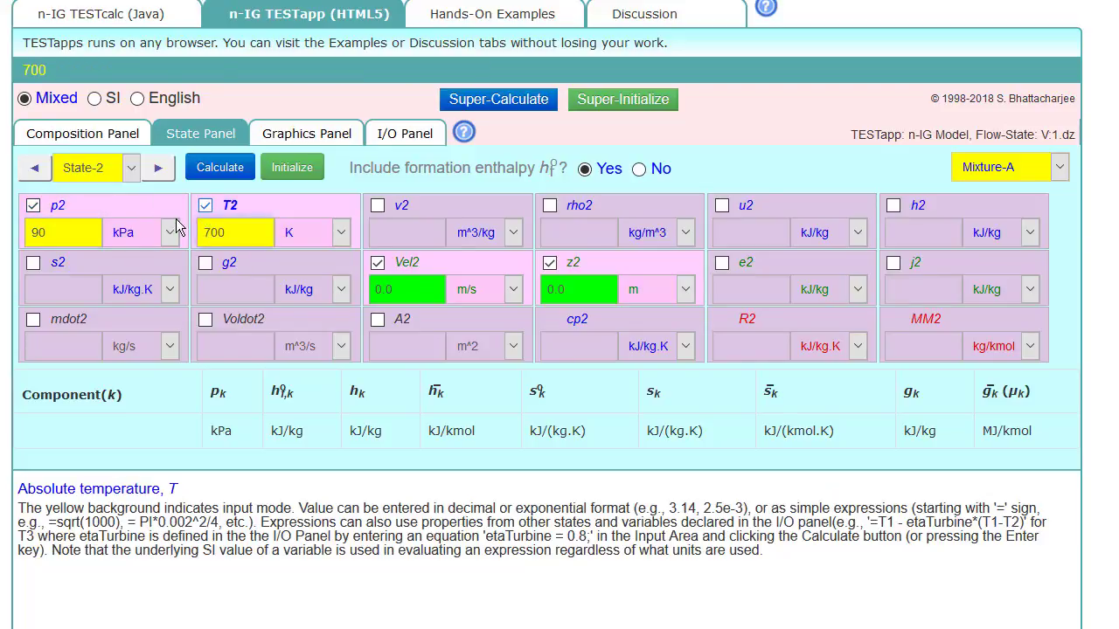
{"action": "left_click", "coordinate": [32, 322]}
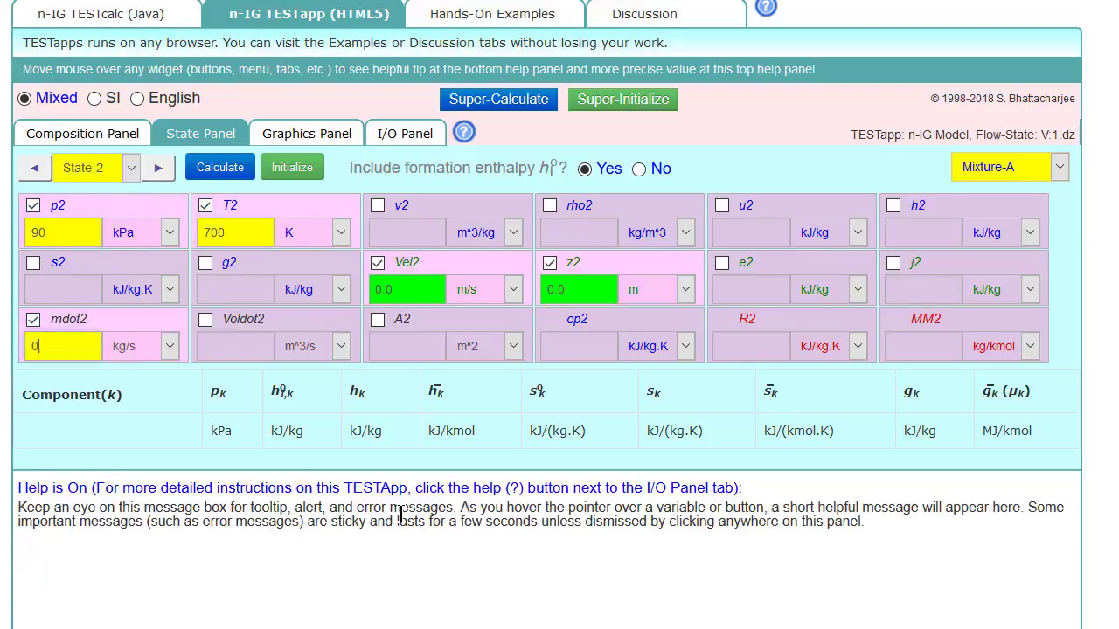
{"action": "key", "text": "BackSpace"}
{"action": "type", "text": "=mdot1"}
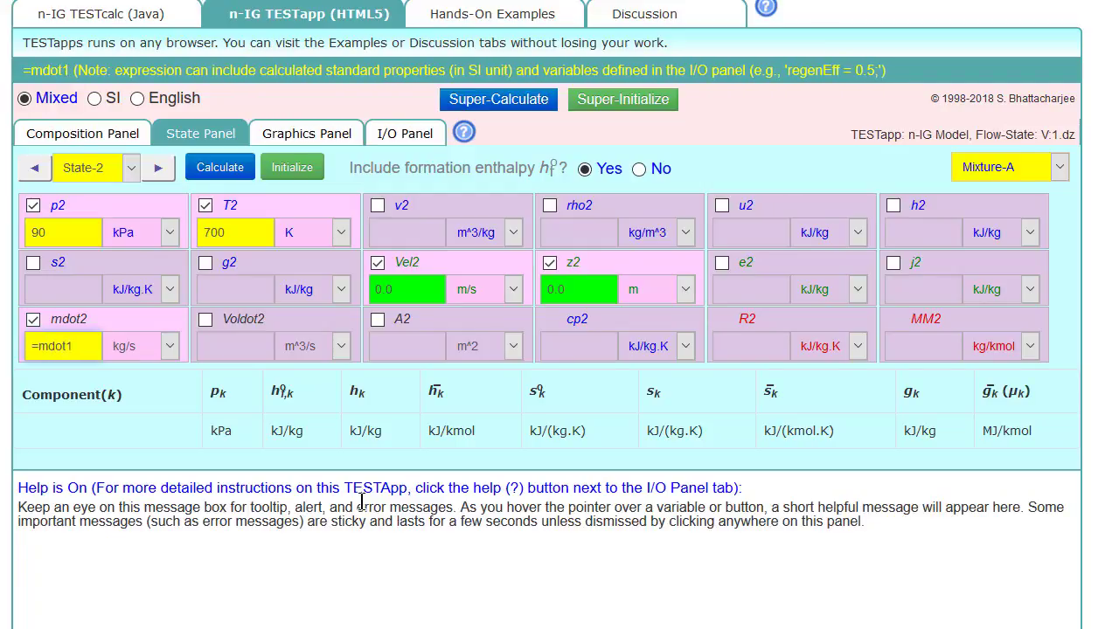
Replace the known velocity with flow area A2 = A1 and calculate State-2.
{"action": "left_click", "coordinate": [377, 263]}
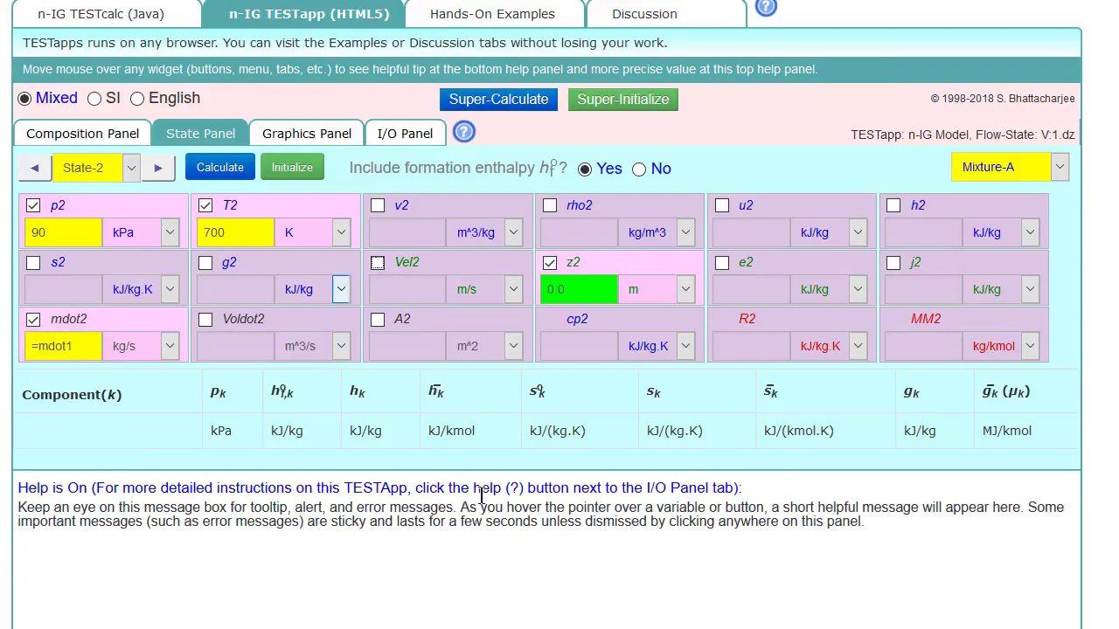
{"action": "left_click", "coordinate": [378, 320]}
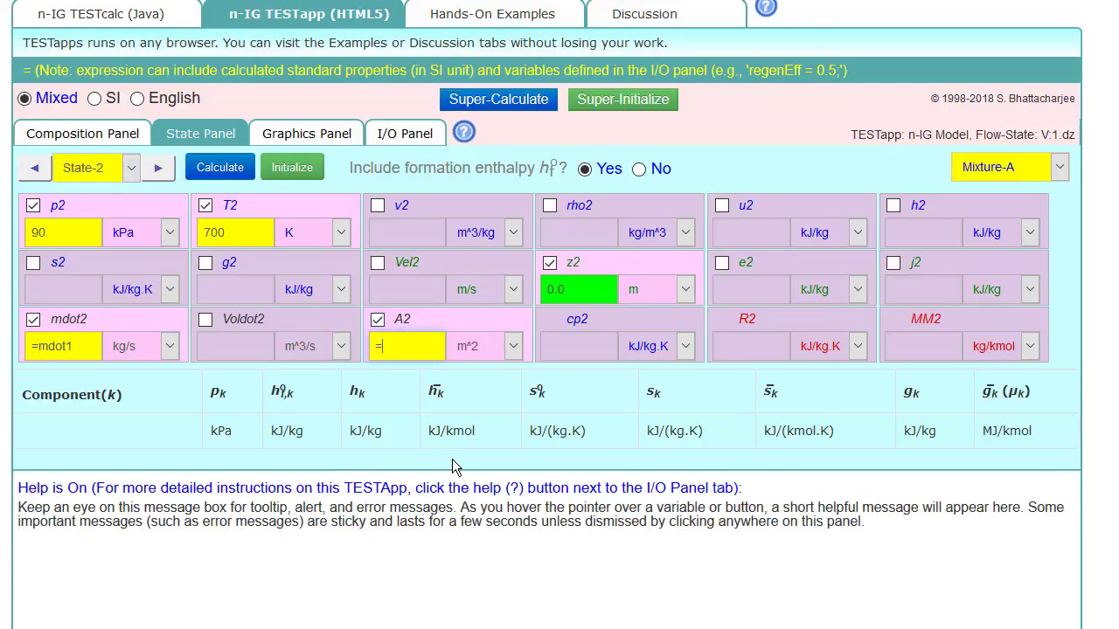
{"action": "type", "text": "A1"}
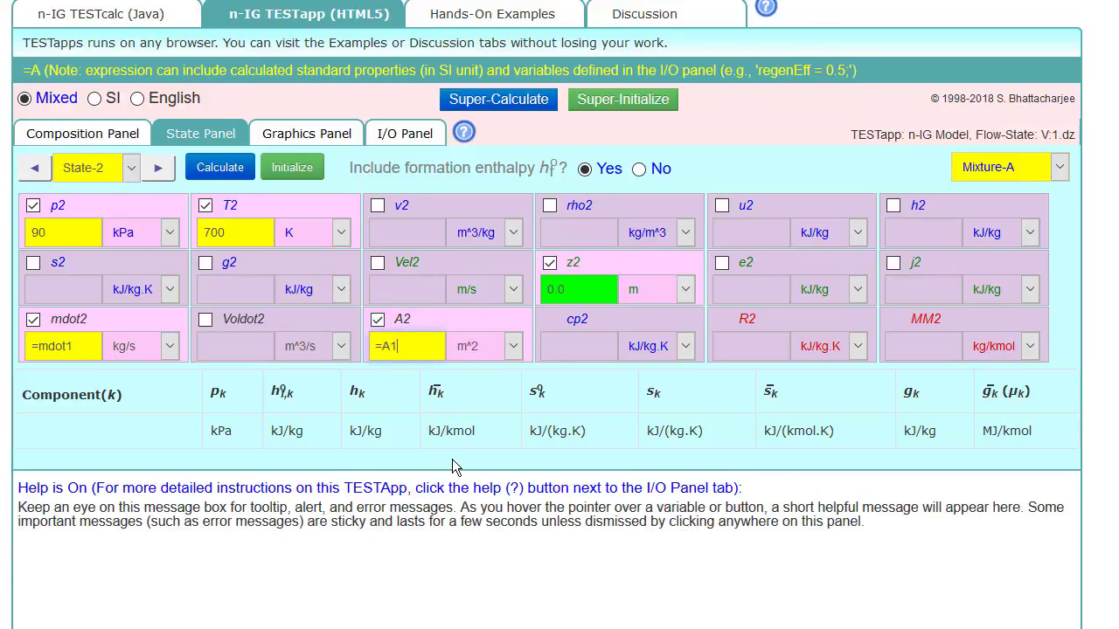
{"action": "left_click", "coordinate": [224, 172]}
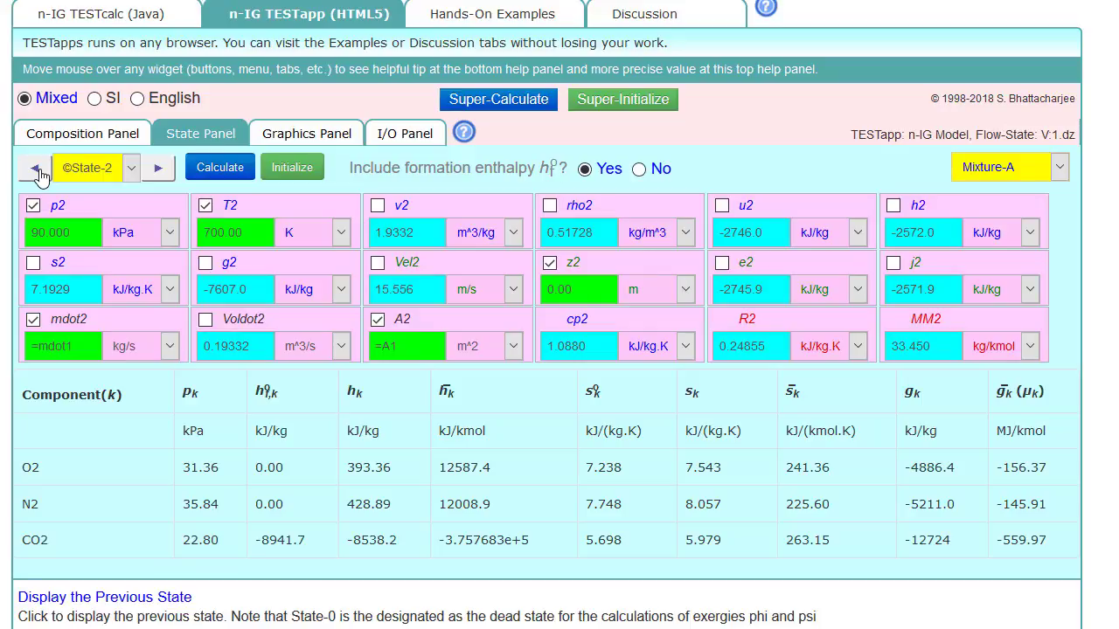
Compare N2 partial pressures of State-1 (39.82 kPa) and State-2 (35.84 kPa), ending on State-1.
{"action": "left_click", "coordinate": [38, 171]}
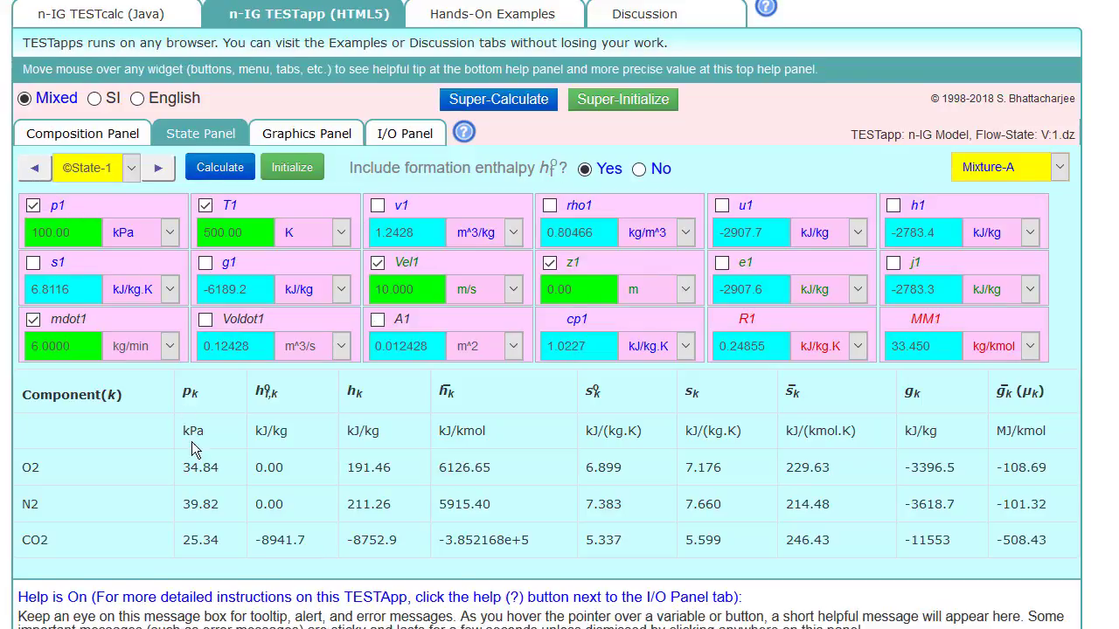
{"action": "left_click_drag", "start_coordinate": [181, 504], "coordinate": [235, 507]}
{"action": "left_click", "coordinate": [158, 169]}
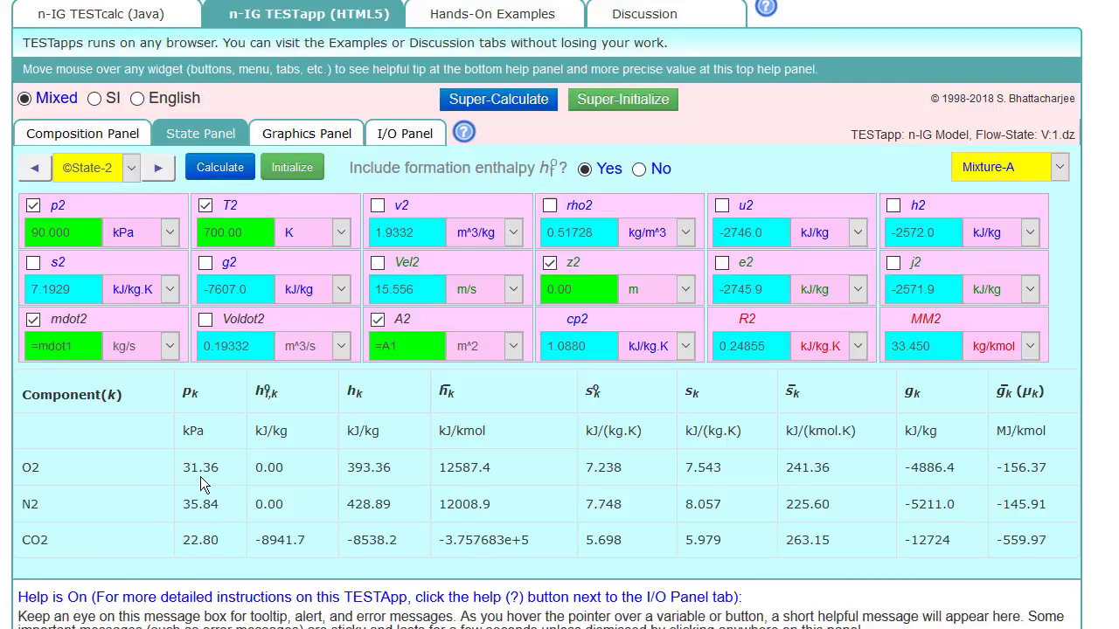
{"action": "left_click_drag", "start_coordinate": [182, 504], "coordinate": [224, 504]}
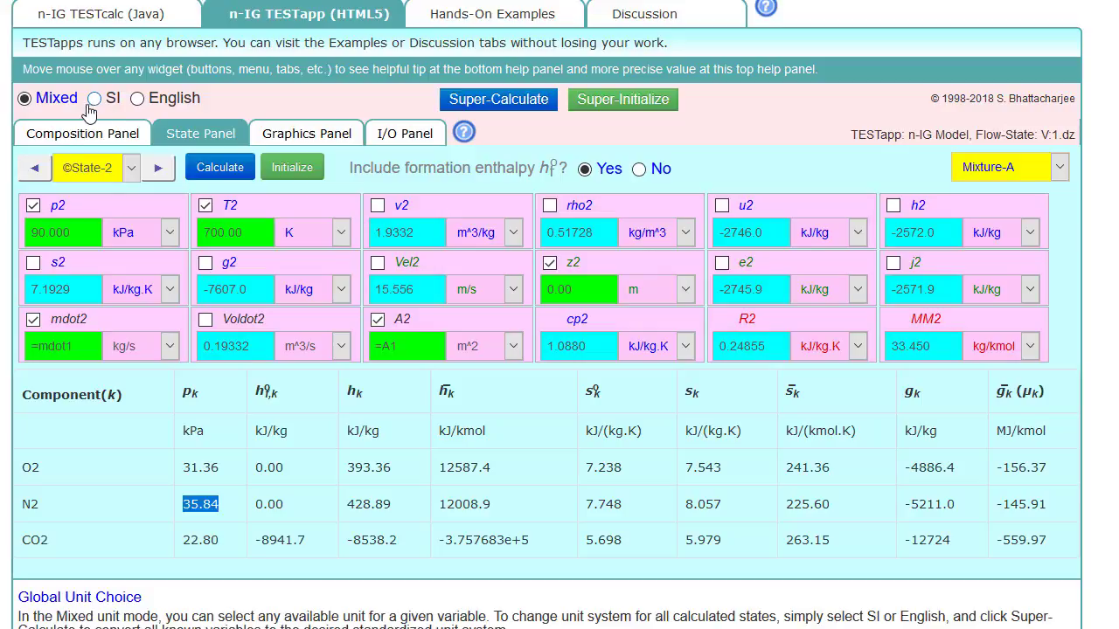
{"action": "left_click", "coordinate": [33, 170]}
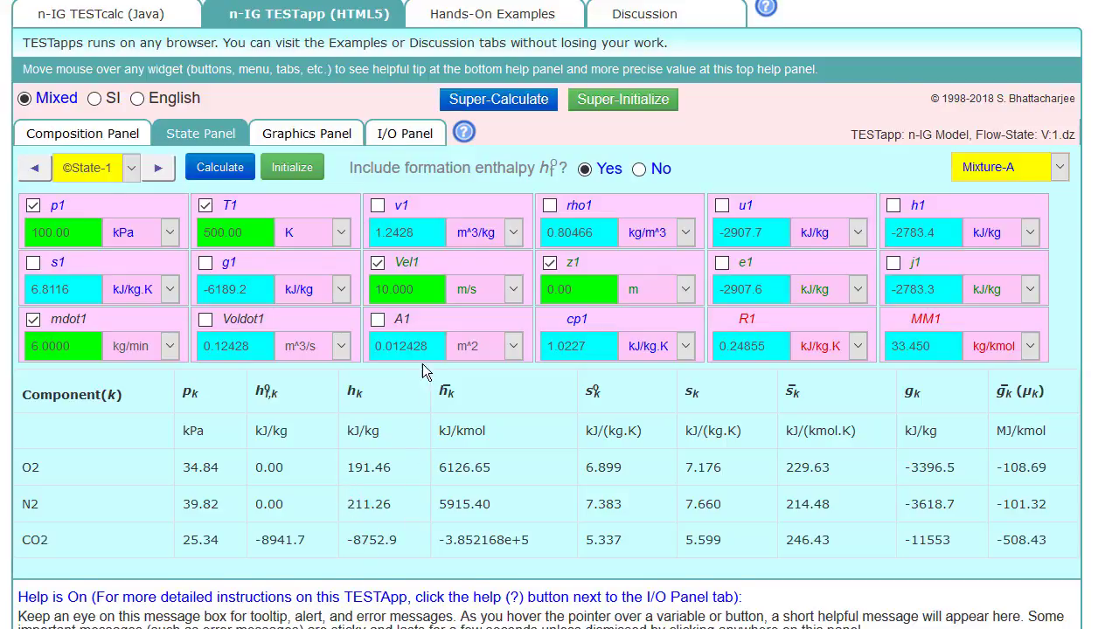
Show State-1's flow area in cm^2 (124.28), then move to State-2.
{"action": "left_click", "coordinate": [496, 347]}
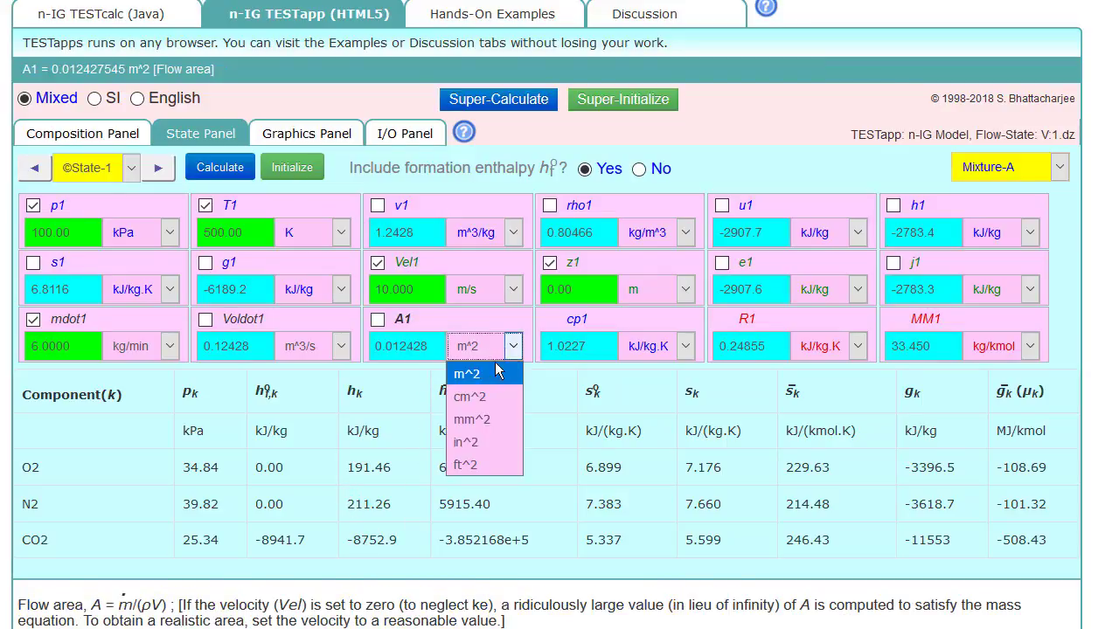
{"action": "left_click", "coordinate": [485, 398]}
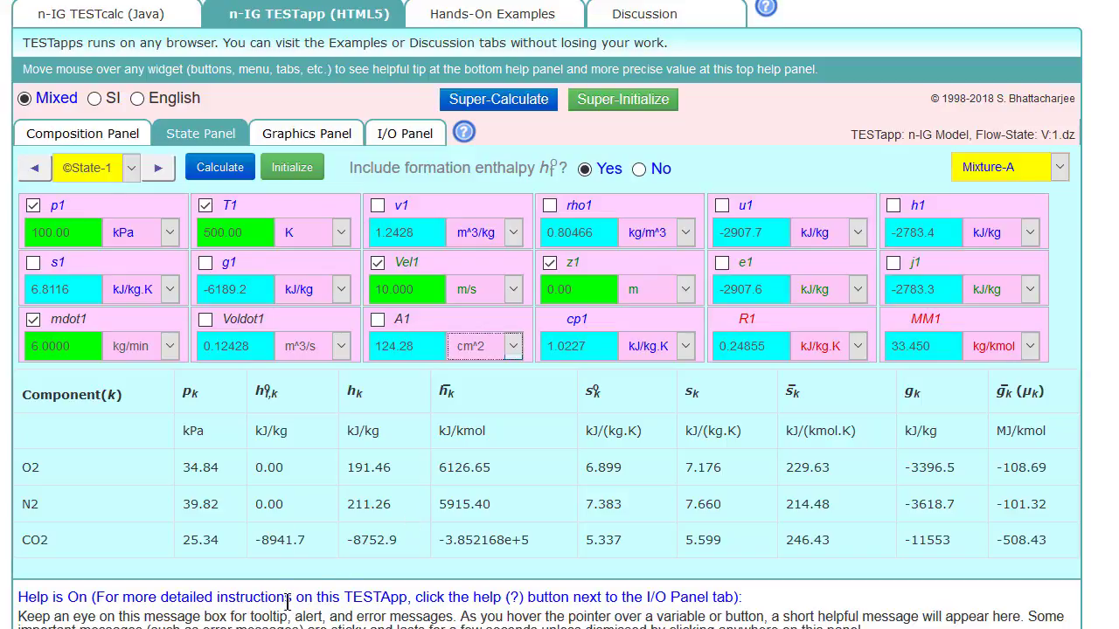
{"action": "left_click", "coordinate": [159, 168]}
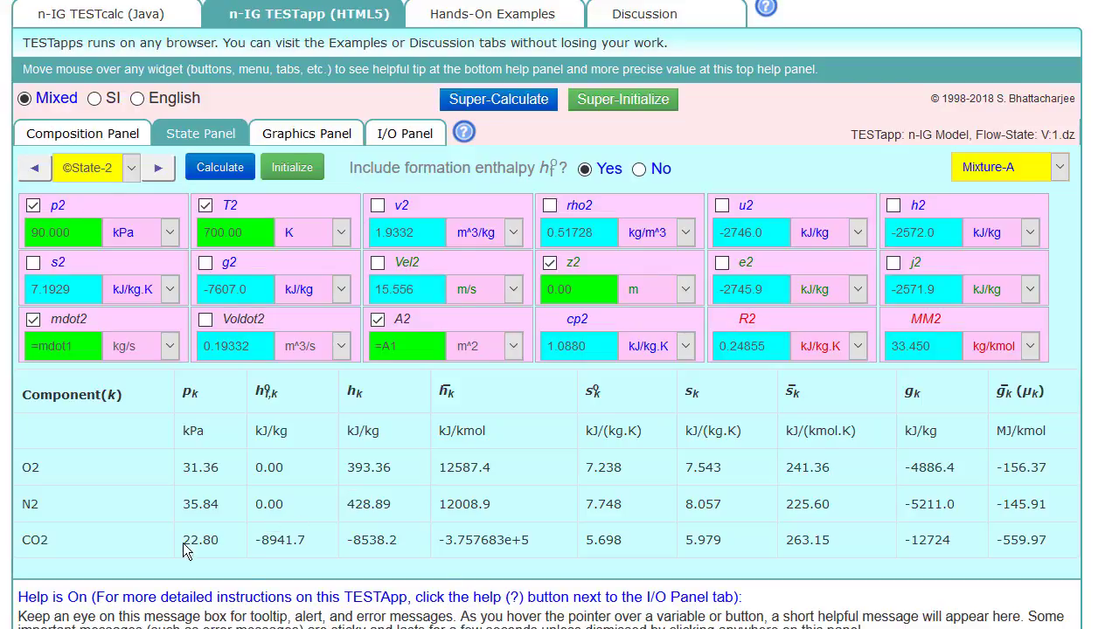
Select Mixture-B and set its composition units to % by mass.
{"action": "left_click", "coordinate": [100, 129]}
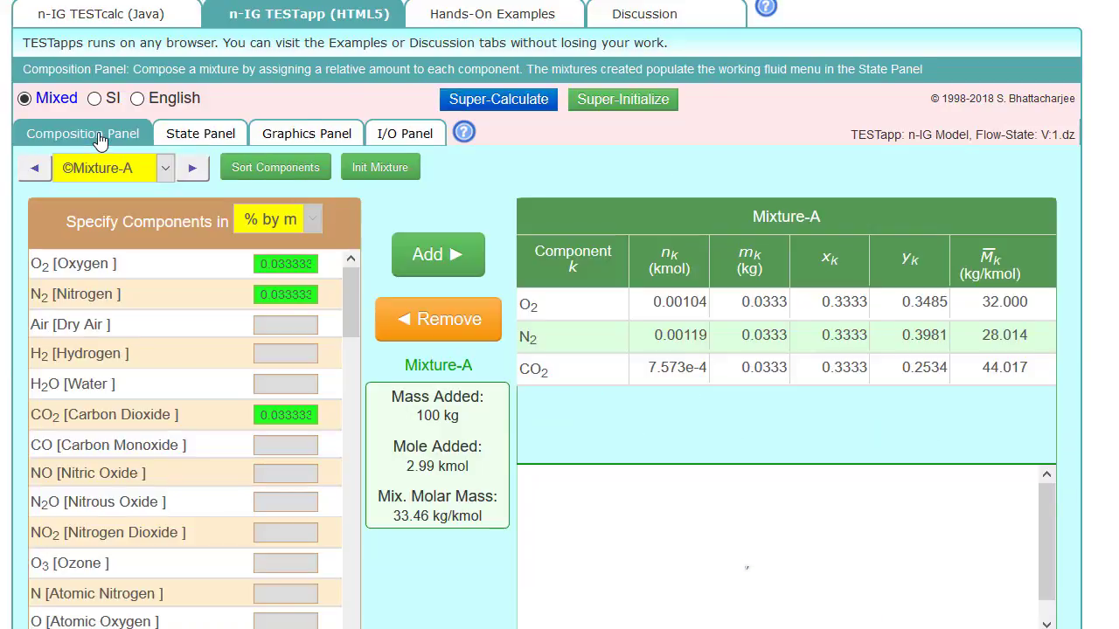
{"action": "left_click", "coordinate": [163, 168]}
{"action": "left_click", "coordinate": [124, 221]}
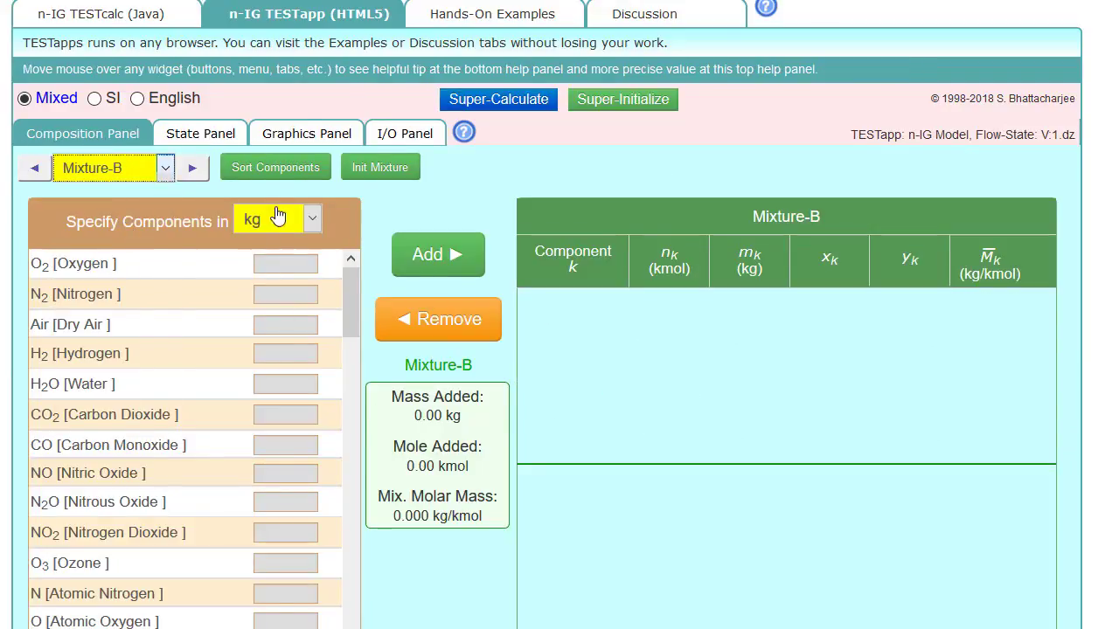
{"action": "left_click", "coordinate": [281, 224]}
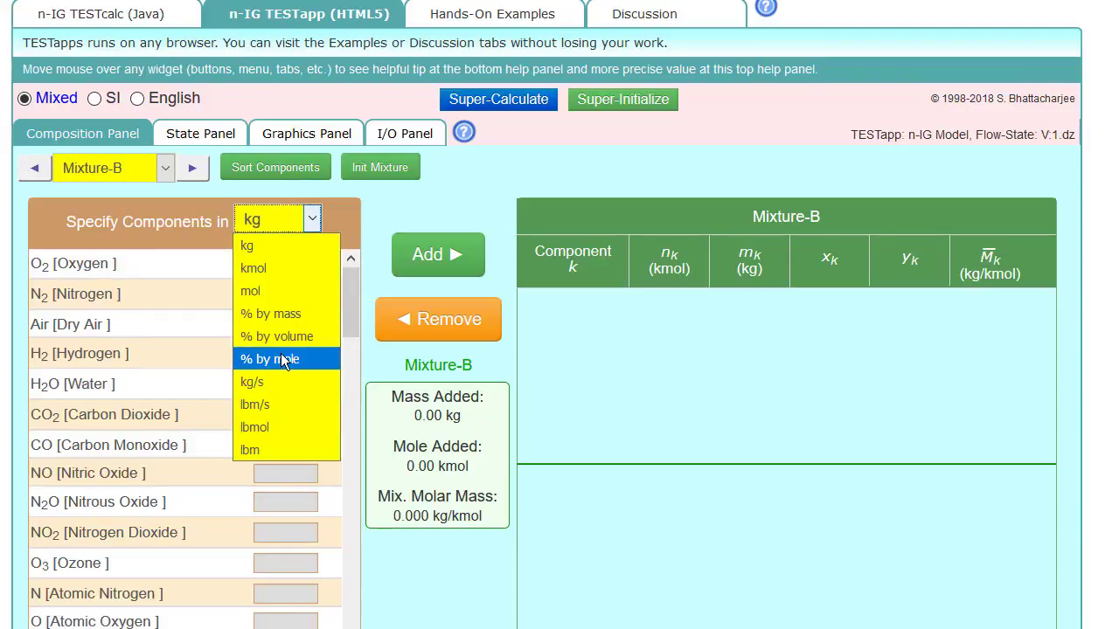
{"action": "left_click", "coordinate": [292, 310]}
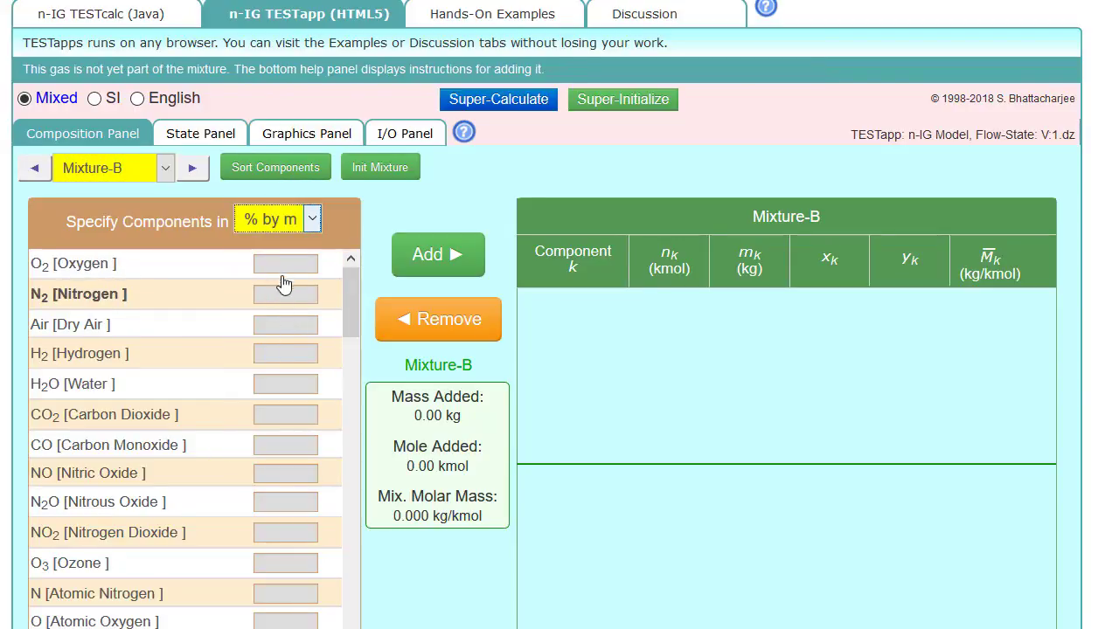
Enter 50 for O2 and 50 for N2 and add them to Mixture-B.
{"action": "left_click", "coordinate": [289, 264]}
{"action": "type", "text": "1"}
{"action": "key", "text": "BackSpace"}
{"action": "type", "text": "50"}
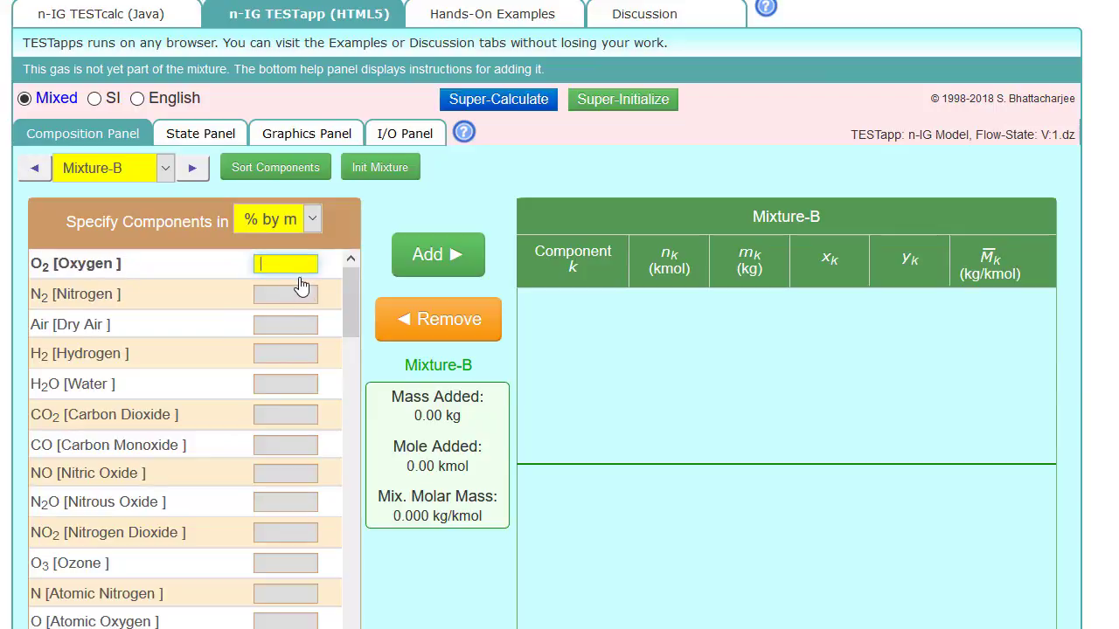
{"action": "left_click", "coordinate": [300, 299]}
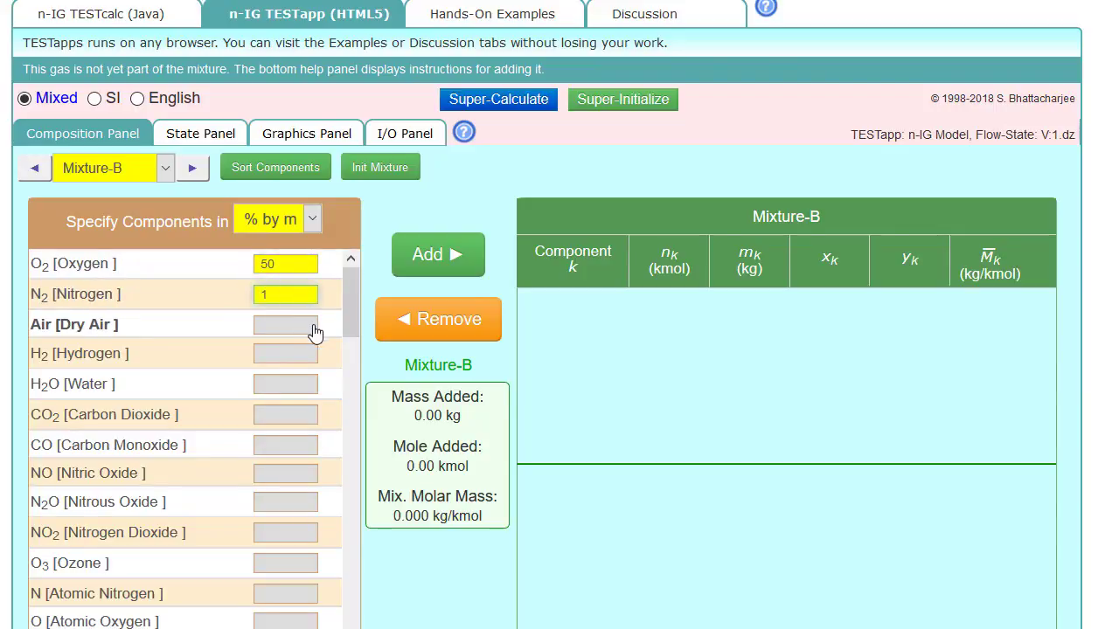
{"action": "type", "text": "50"}
{"action": "left_click", "coordinate": [420, 277]}
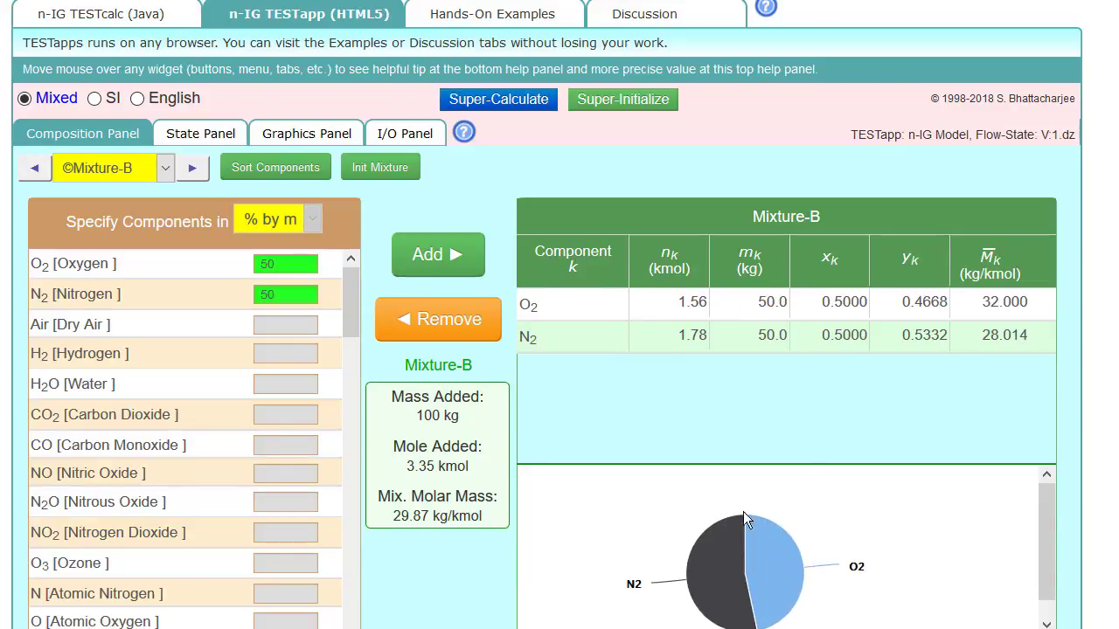
Switch the working fluid to Mixture-B and recalculate State-1, giving 139.19 cm^2 flow area.
{"action": "left_click", "coordinate": [204, 142]}
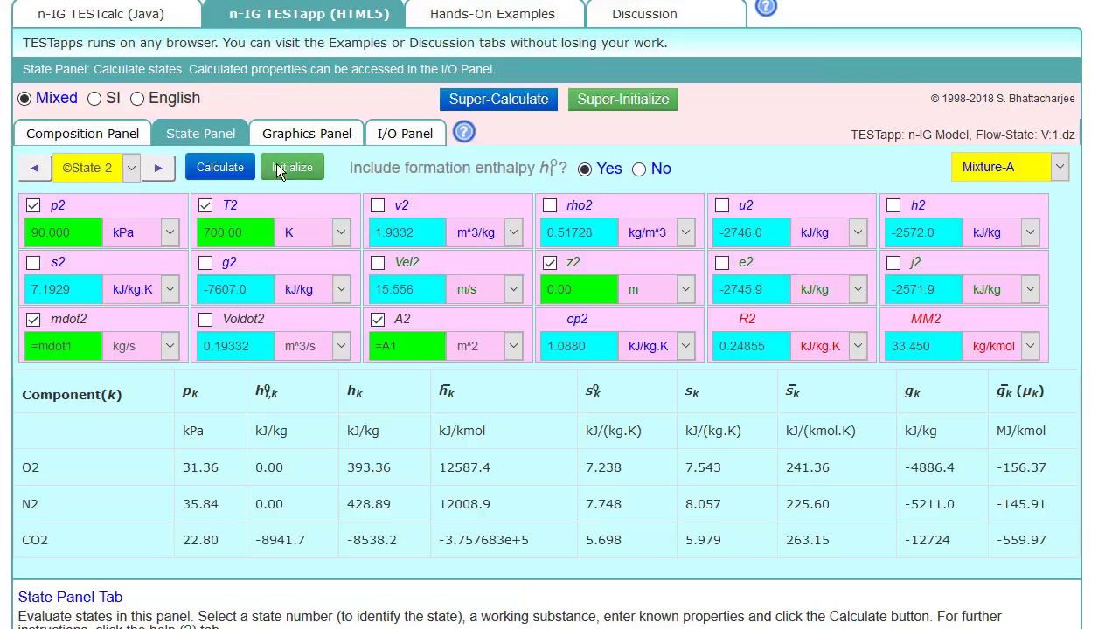
{"action": "left_click", "coordinate": [1015, 173]}
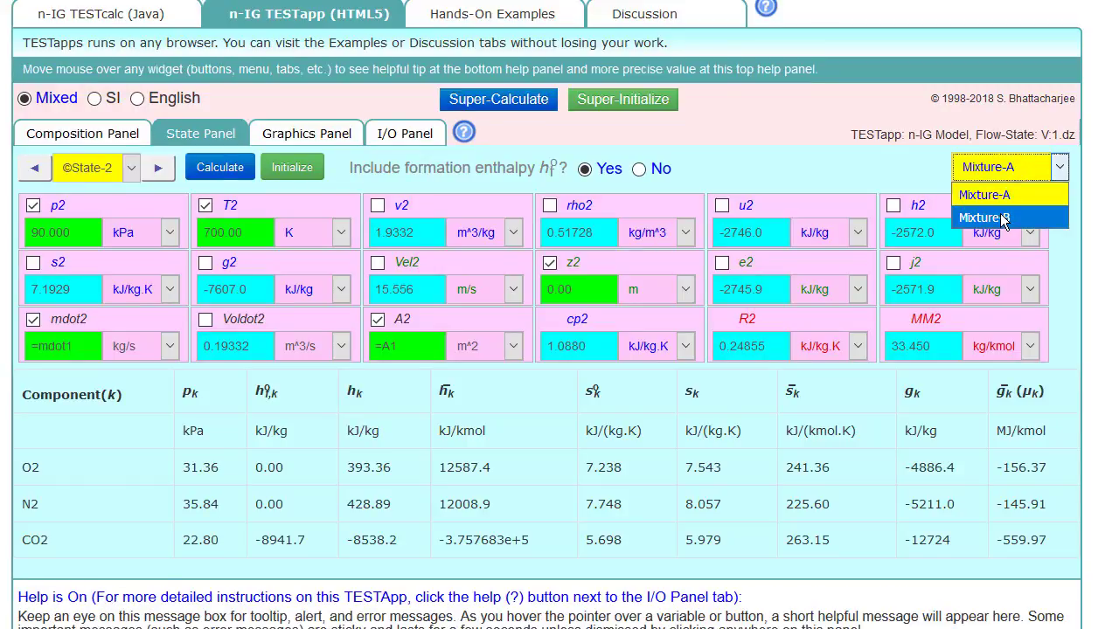
{"action": "left_click", "coordinate": [1000, 216]}
{"action": "left_click", "coordinate": [216, 170]}
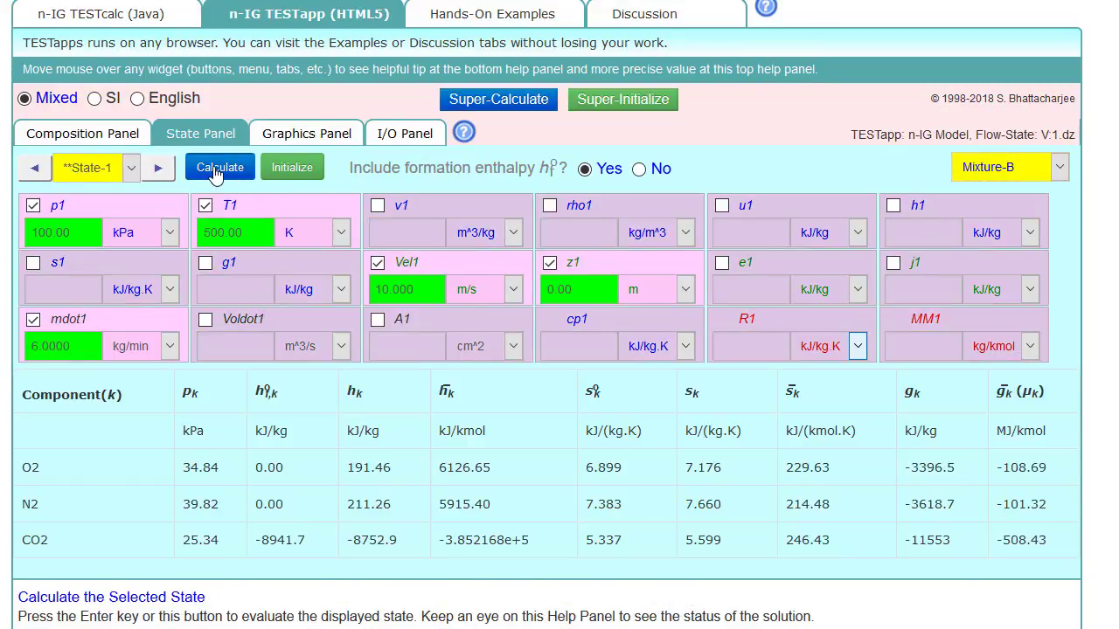
{"action": "left_click", "coordinate": [216, 171]}
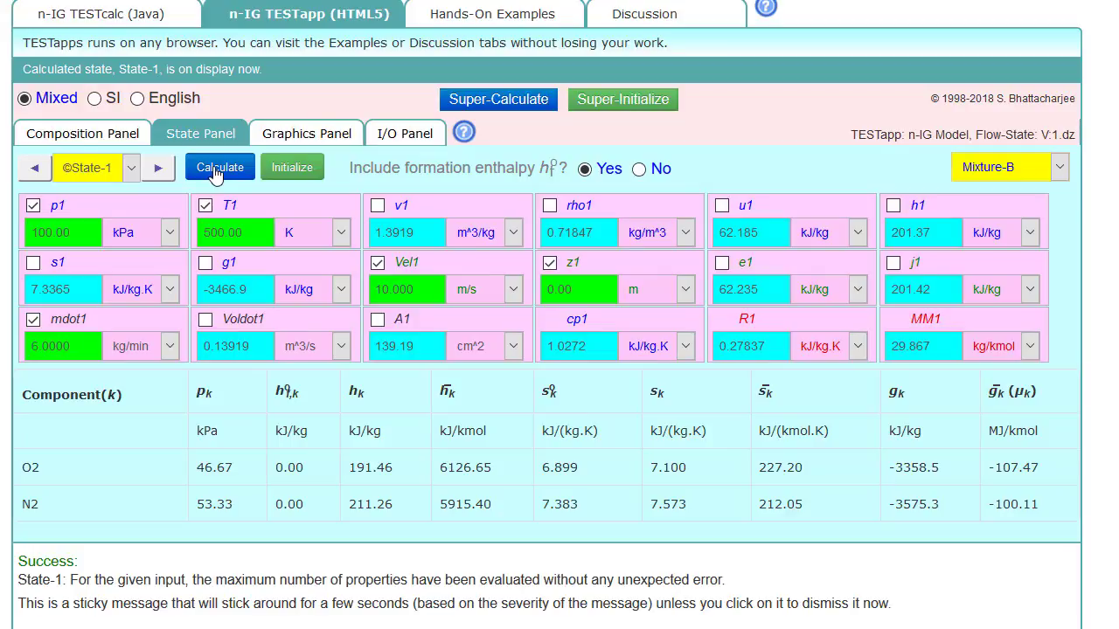